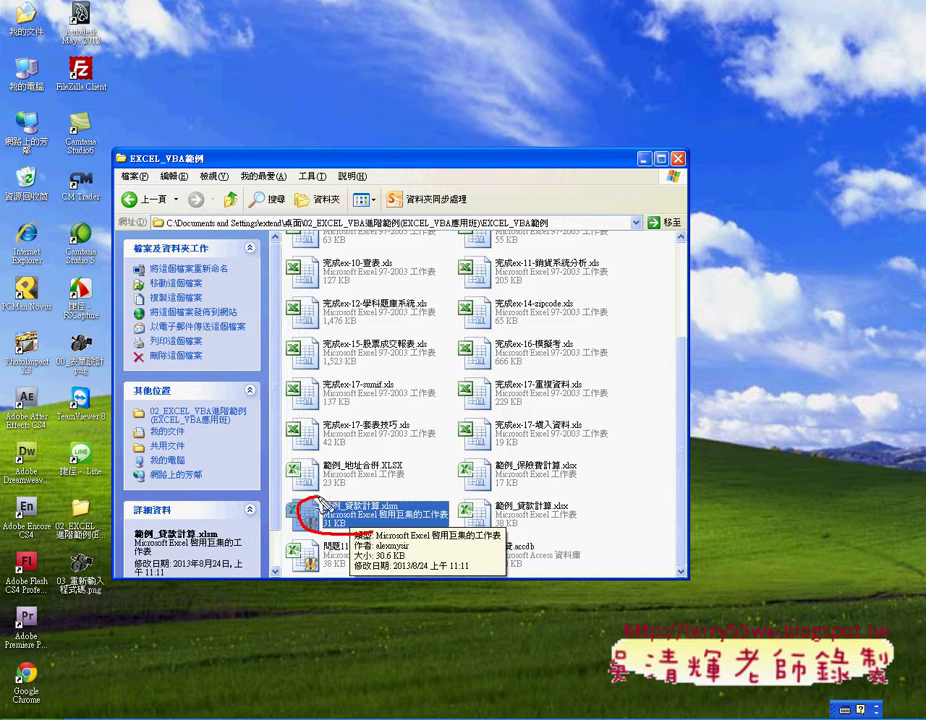
# Step: Point out the loan workbook and 房貸.accdb file, then move the folder window aside
pyautogui.moveTo(500, 540); pyautogui.dragTo(530, 580)
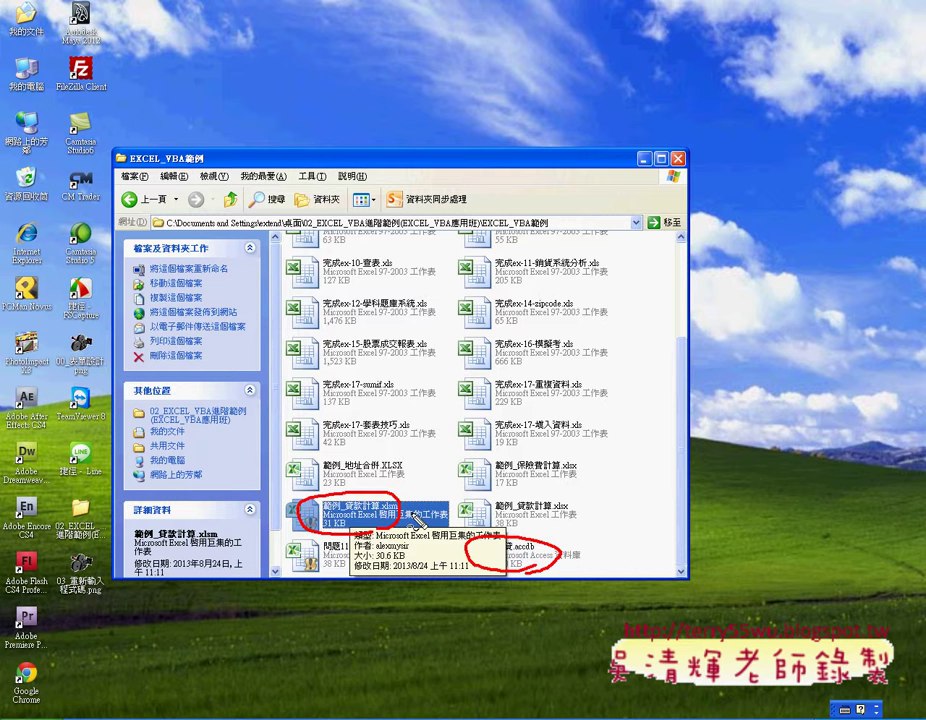
pyautogui.moveTo(400, 500); pyautogui.dragTo(508, 533)
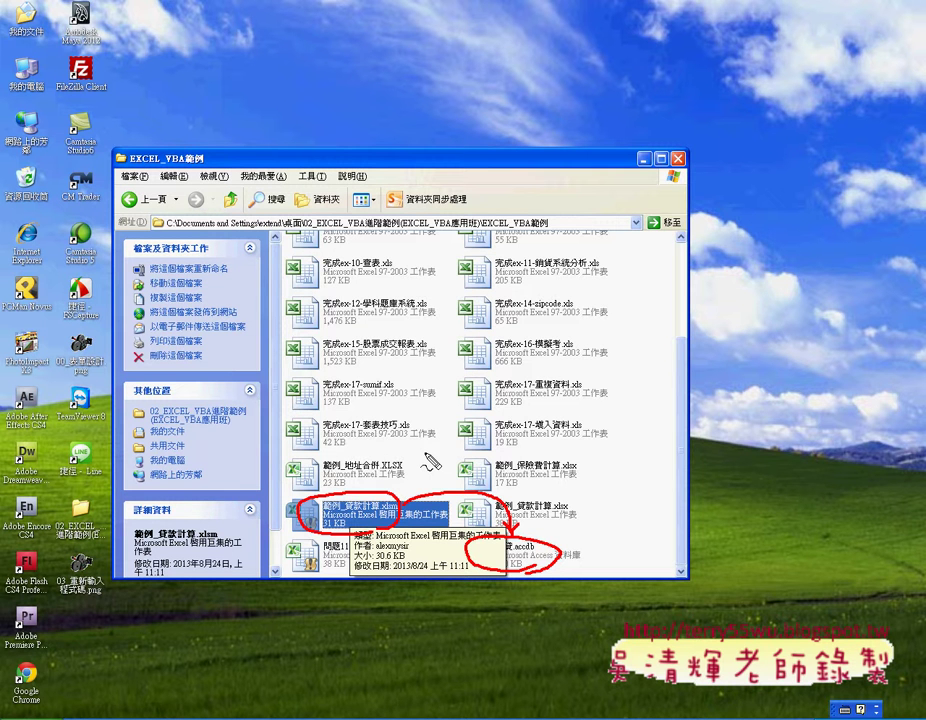
pyautogui.press('Escape')
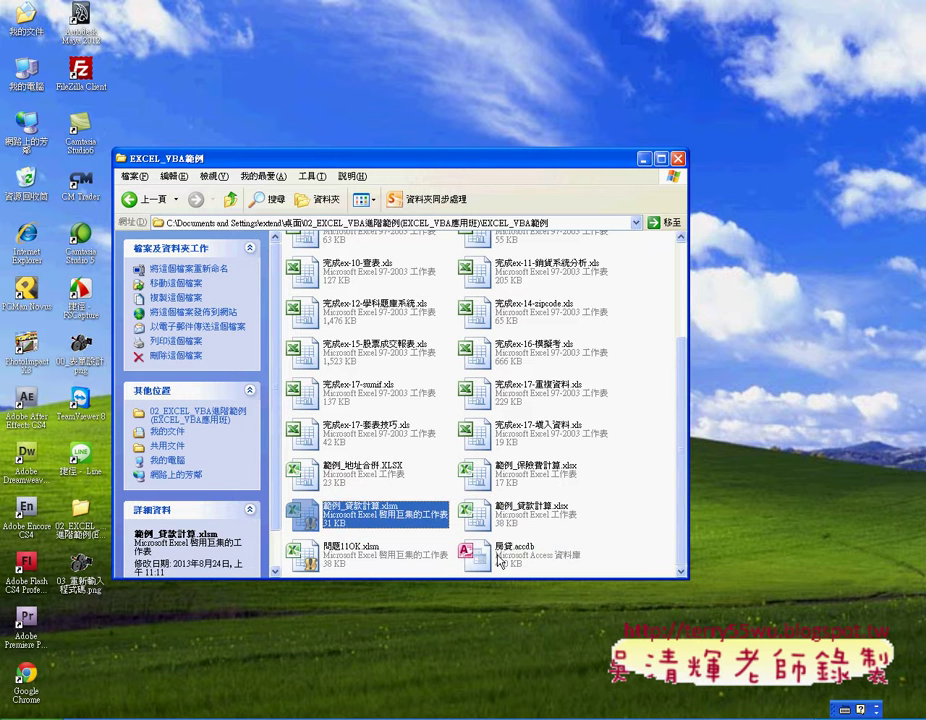
pyautogui.click(497, 556)
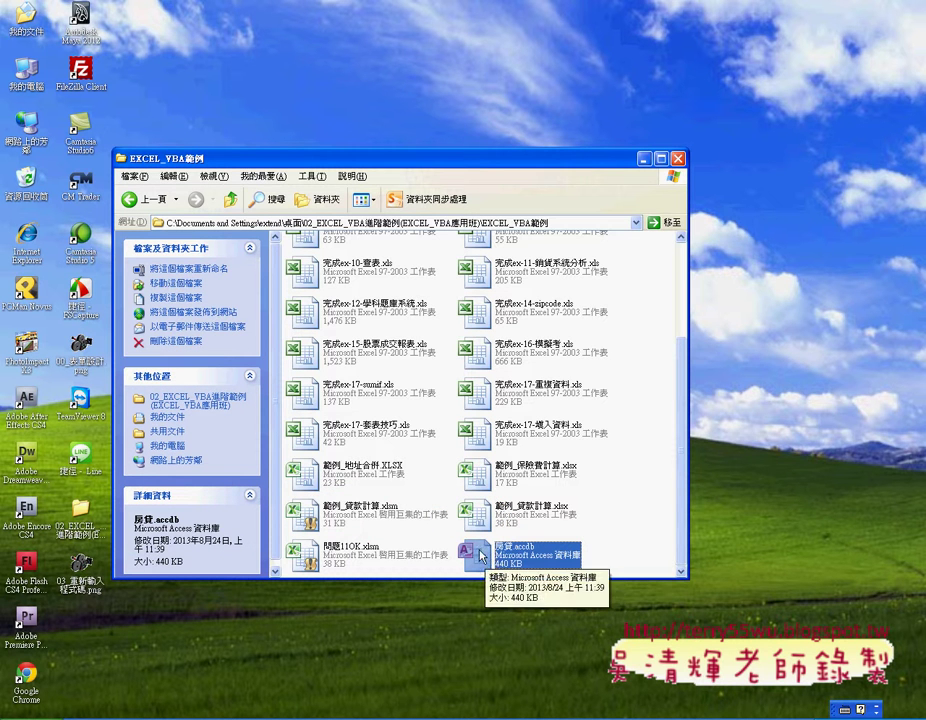
pyautogui.moveTo(473, 160); pyautogui.dragTo(577, 93)
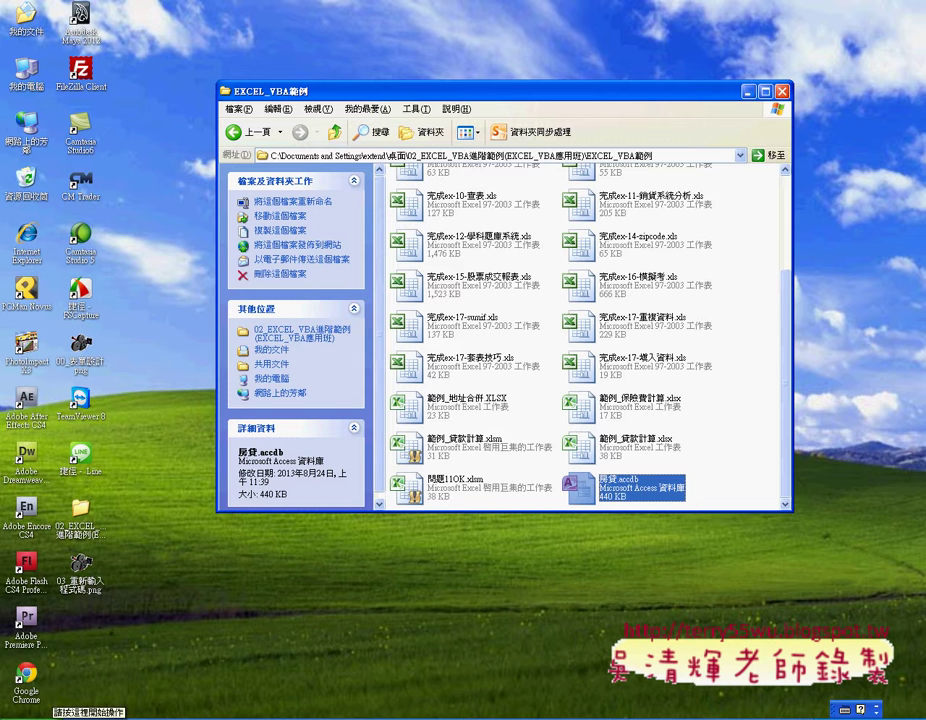
# Step: Launch Microsoft Access 2010 from the Start menu's Microsoft Office programs
pyautogui.click(30, 714)
pyautogui.moveTo(91, 543)
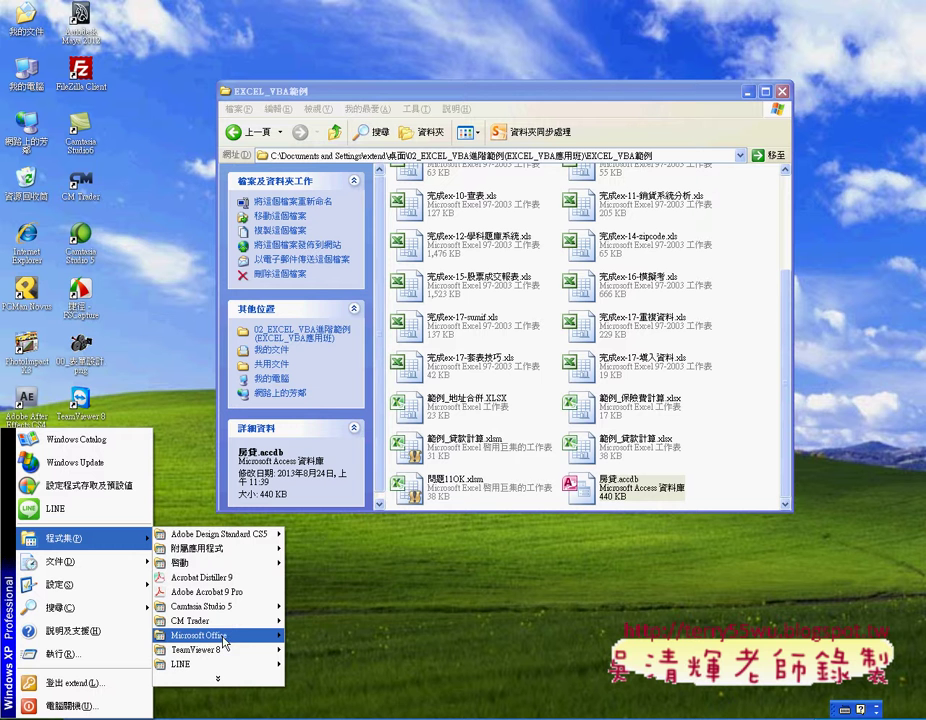
pyautogui.moveTo(225, 640)
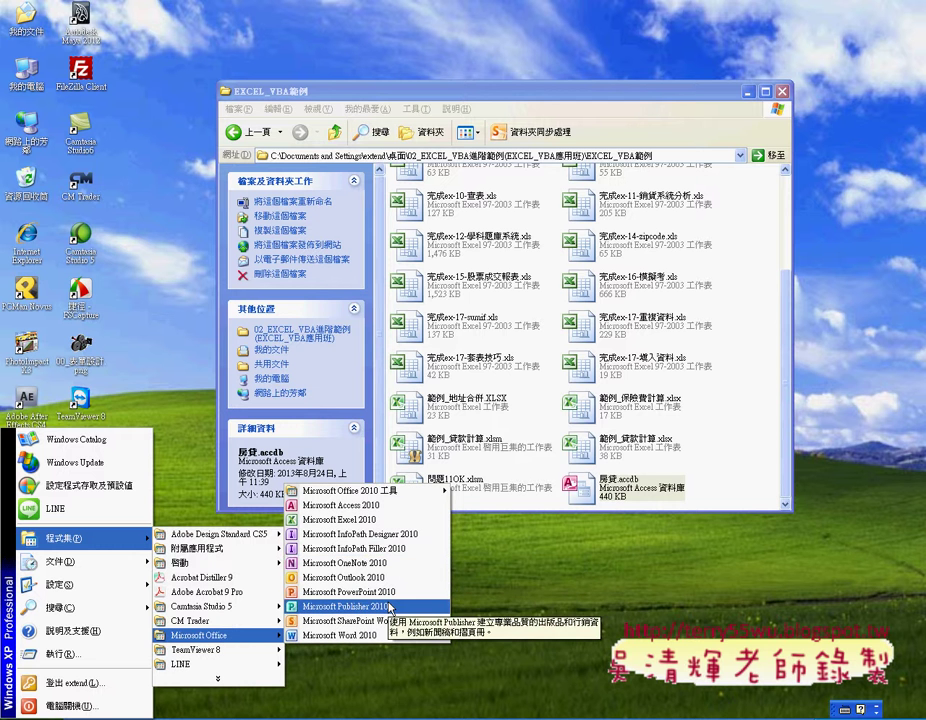
pyautogui.click(389, 507)
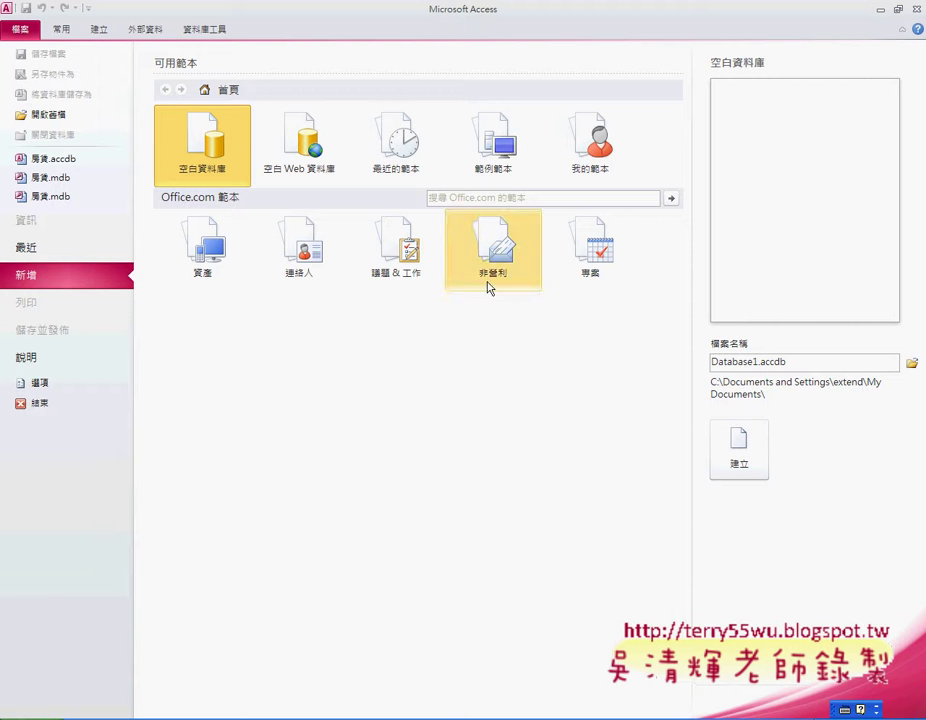
# Step: Choose the desktop's 02_EXCEL_VBA進階範例\EXCEL_VBA範例 folder as the save location
pyautogui.click(911, 363)
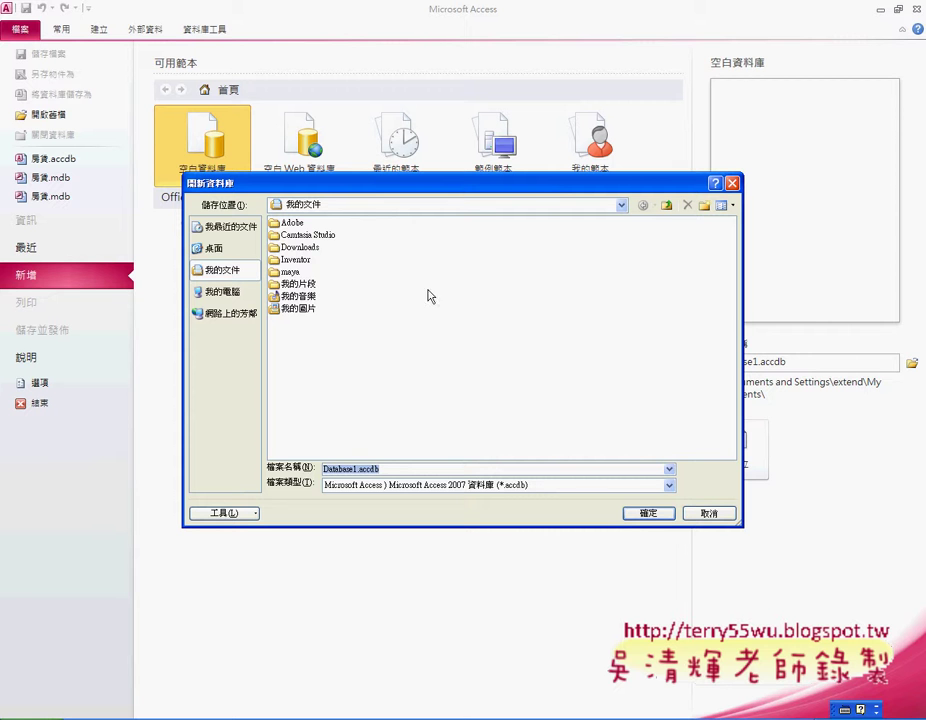
pyautogui.click(229, 255)
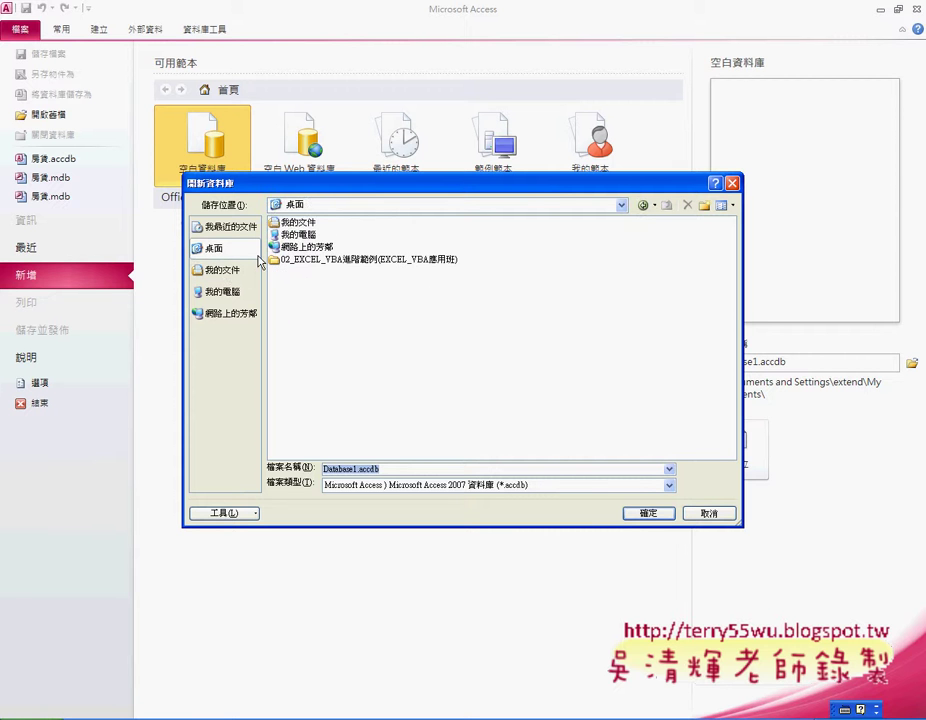
pyautogui.doubleClick(345, 260)
pyautogui.doubleClick(334, 225)
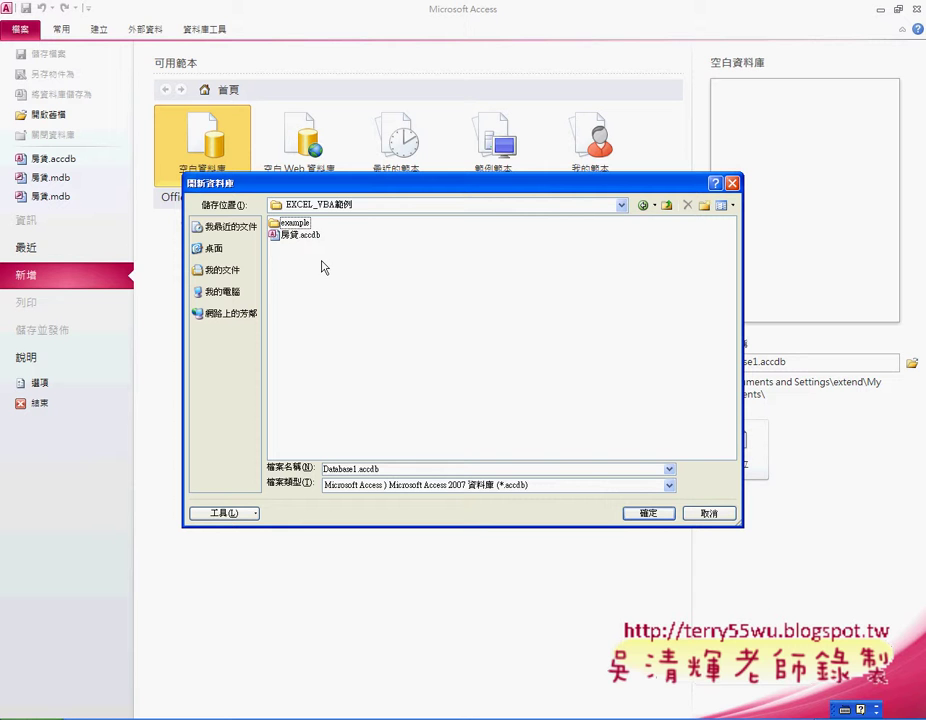
# Step: Name the new database 房貸2.accdb, keeping the 2007 .accdb format, and confirm
pyautogui.click(302, 235)
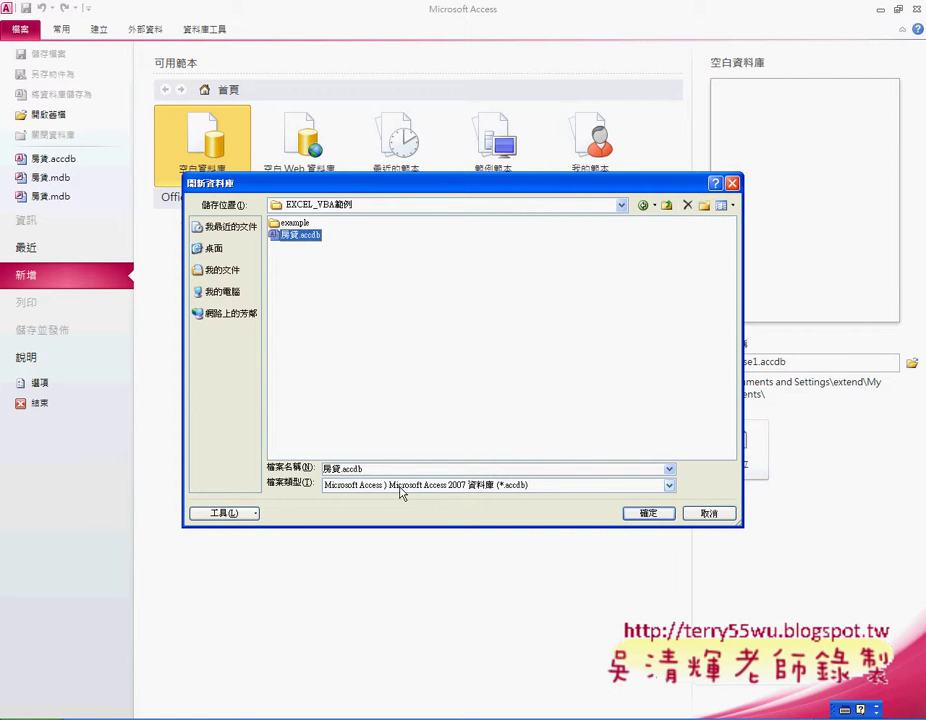
pyautogui.click(341, 468)
pyautogui.write('2')
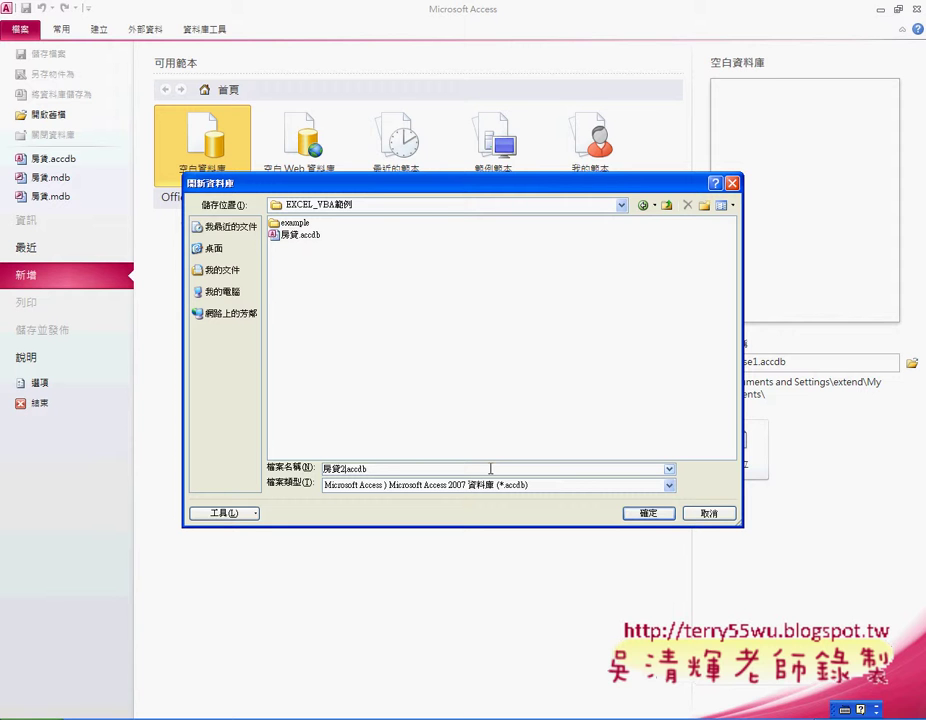
pyautogui.click(383, 488)
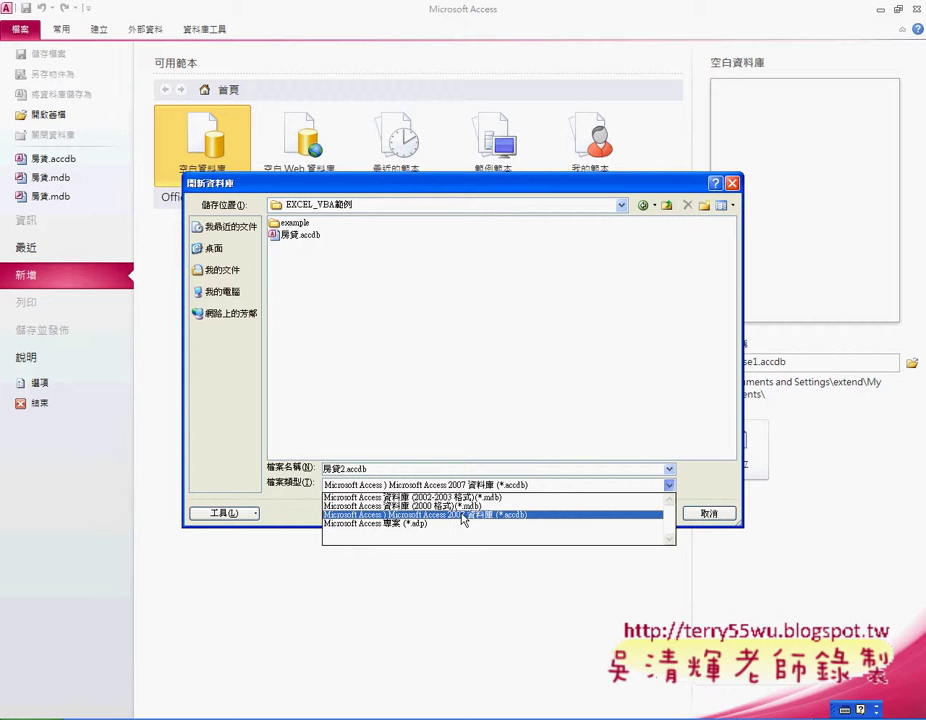
pyautogui.click(464, 516)
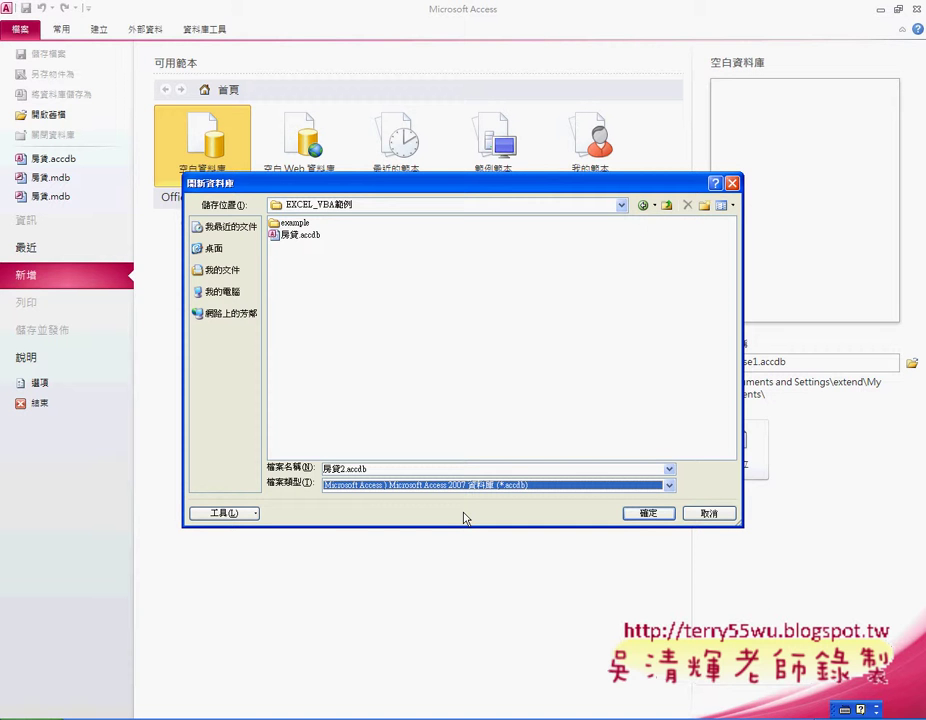
pyautogui.click(460, 486)
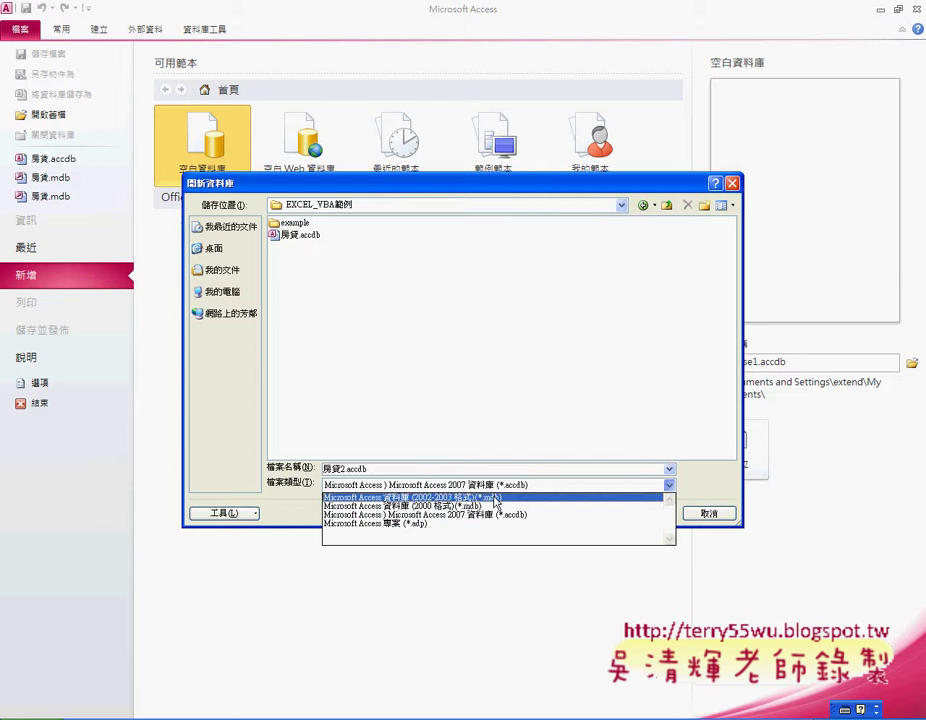
pyautogui.click(488, 514)
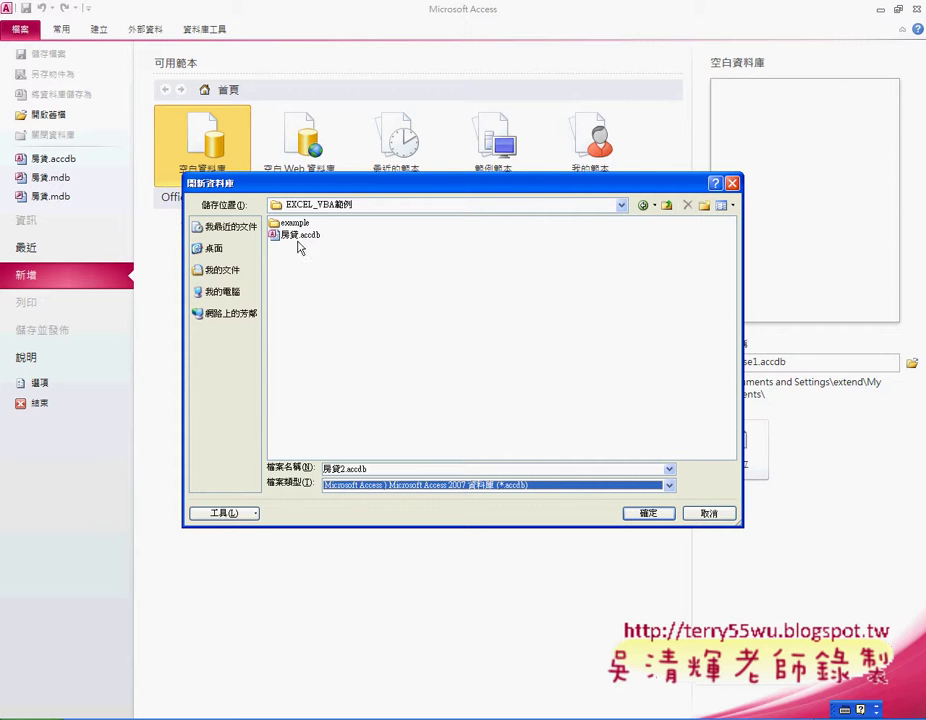
pyautogui.click(651, 513)
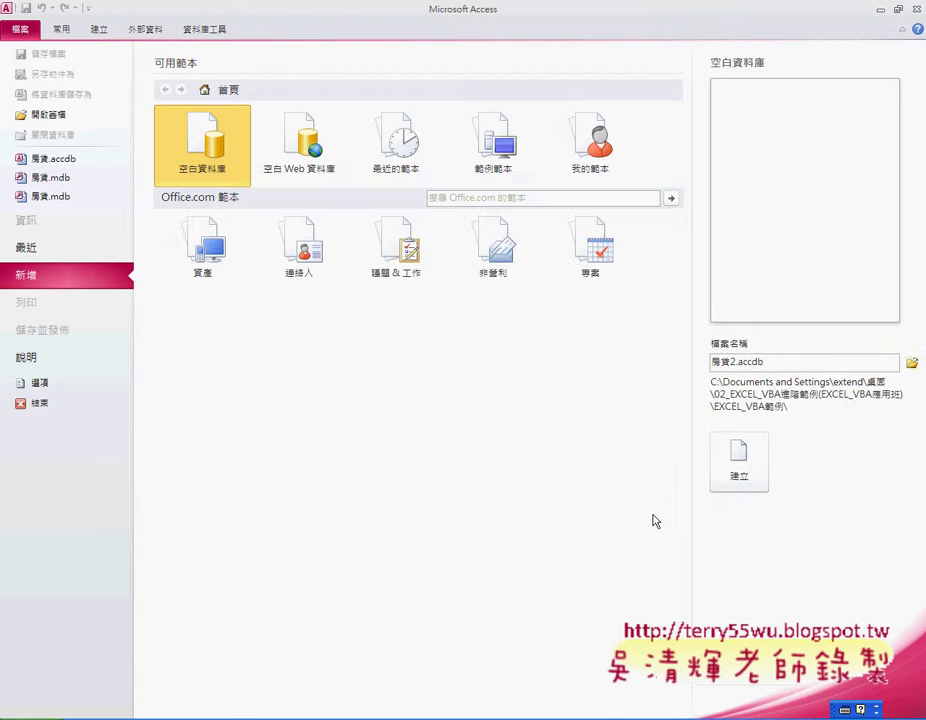
# Step: Create the 房貸2 database, then switch to the Excel loan workbook
pyautogui.click(735, 466)
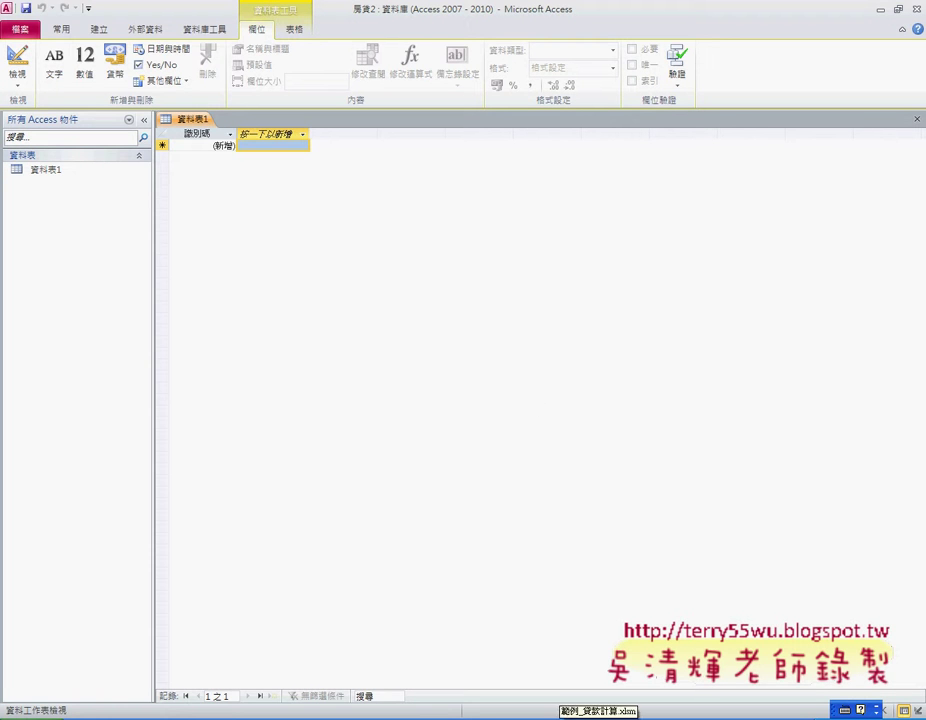
pyautogui.hotkey('alt', 'Tab')
# Step: Read the D1:H1 headings, 借款金額 through 利息償還金額, then return to Access
pyautogui.click(314, 157)
pyautogui.click(374, 157)
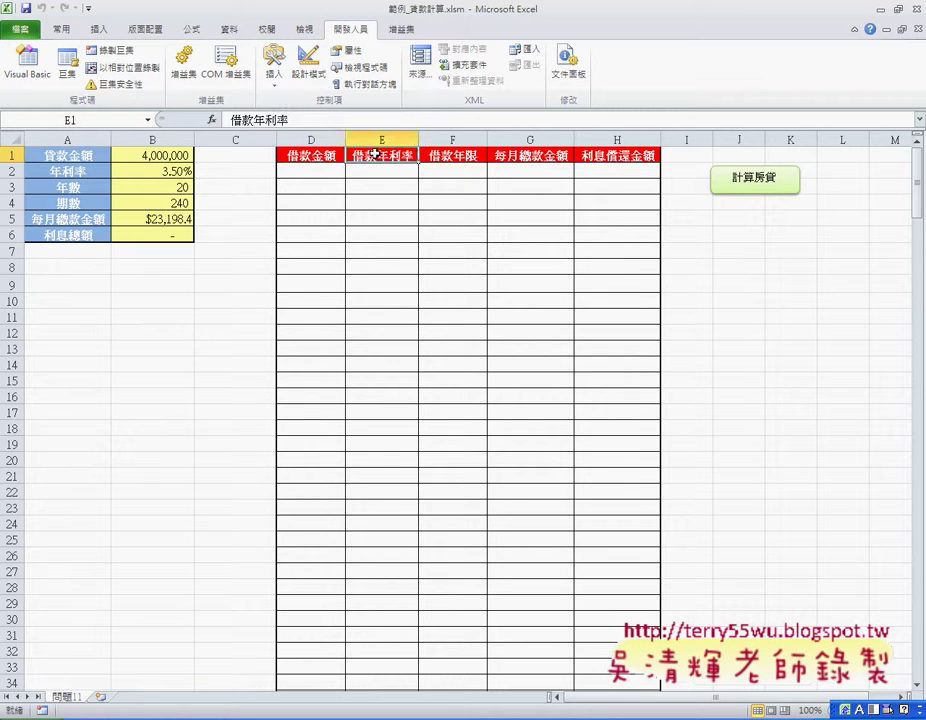
pyautogui.click(432, 157)
pyautogui.click(568, 158)
pyautogui.click(606, 158)
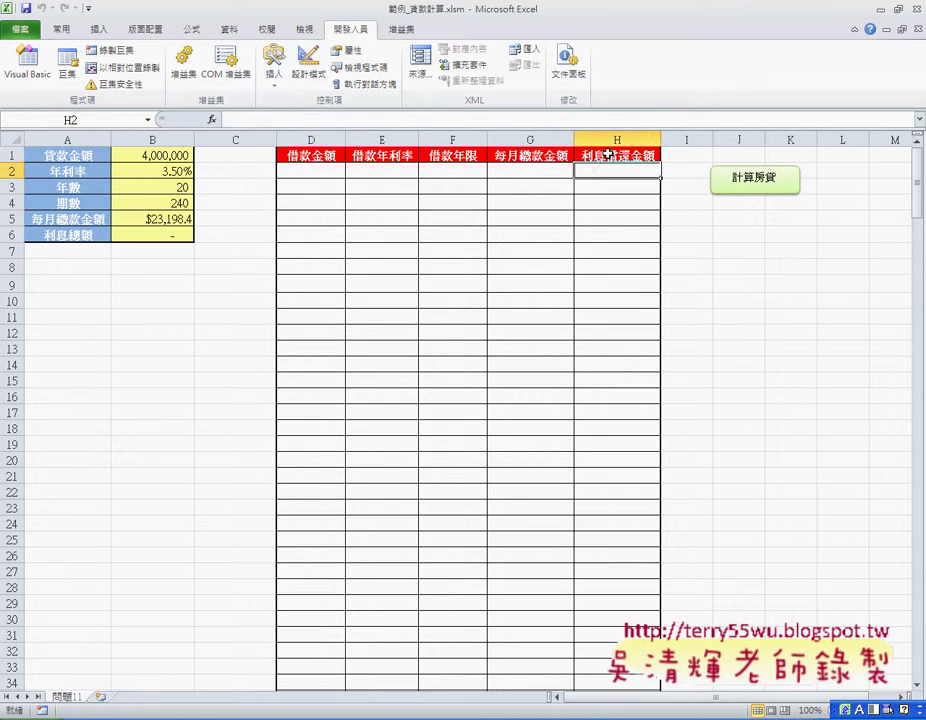
pyautogui.click(312, 157)
pyautogui.click(366, 156)
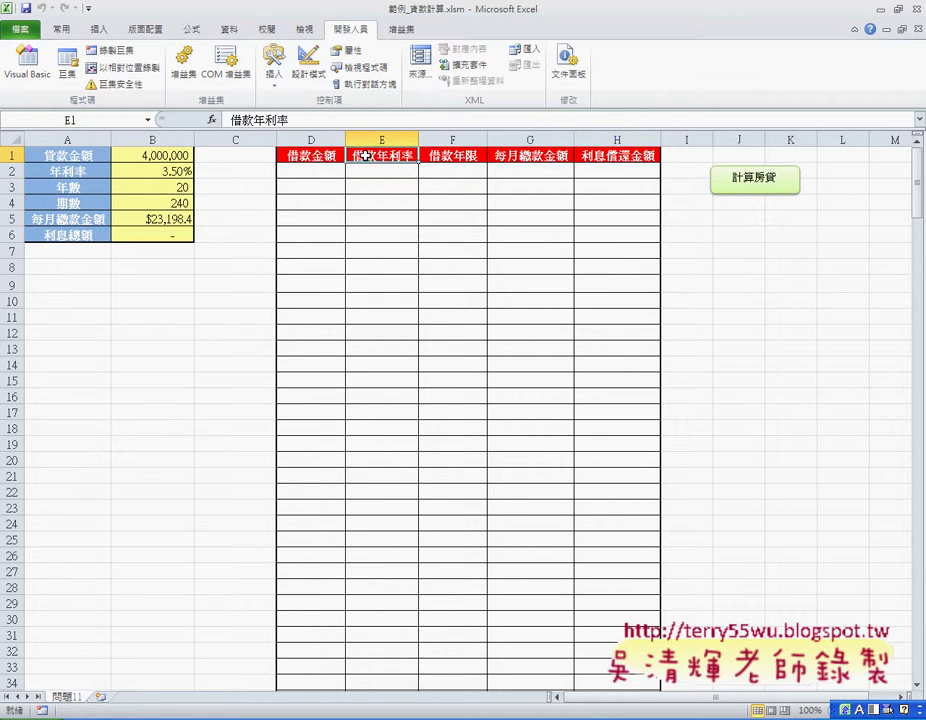
pyautogui.click(314, 156)
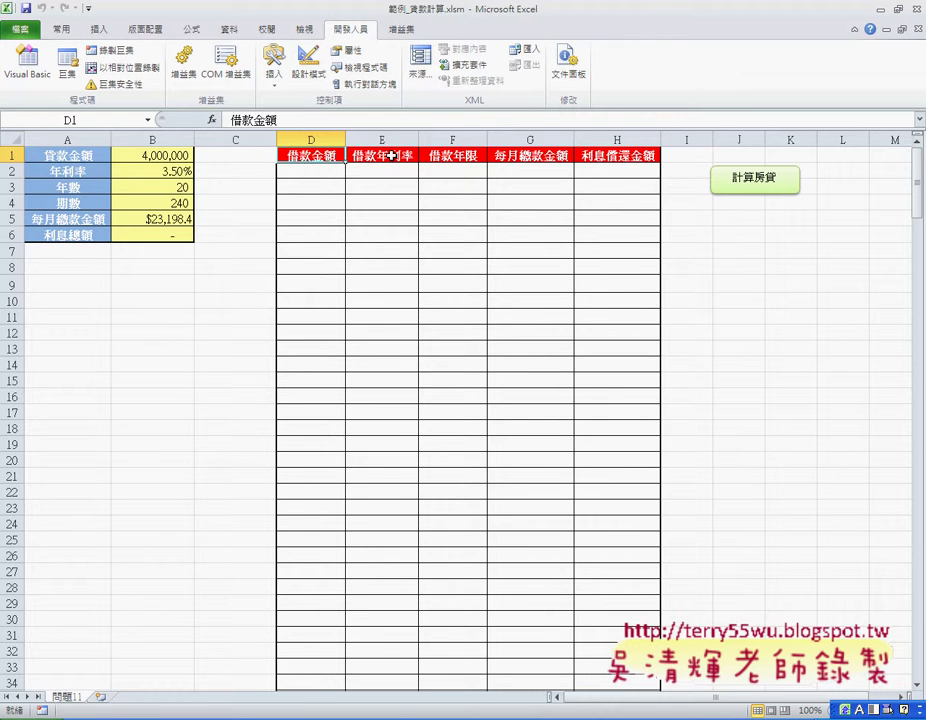
pyautogui.click(820, 705)
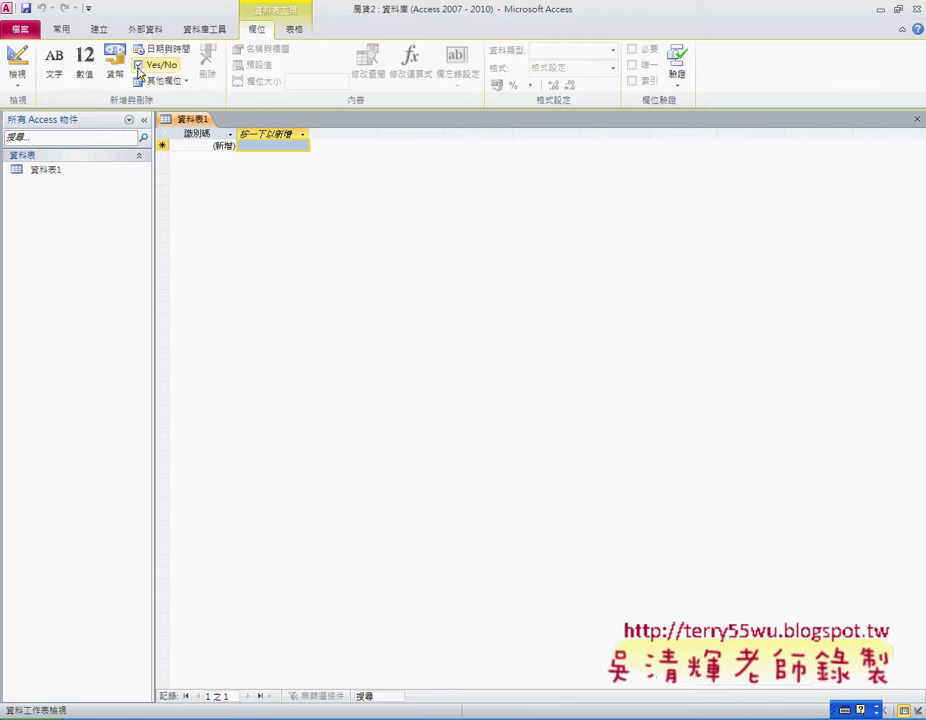
# Step: Create blank table 資料表2 and switch it to Design view
pyautogui.click(101, 30)
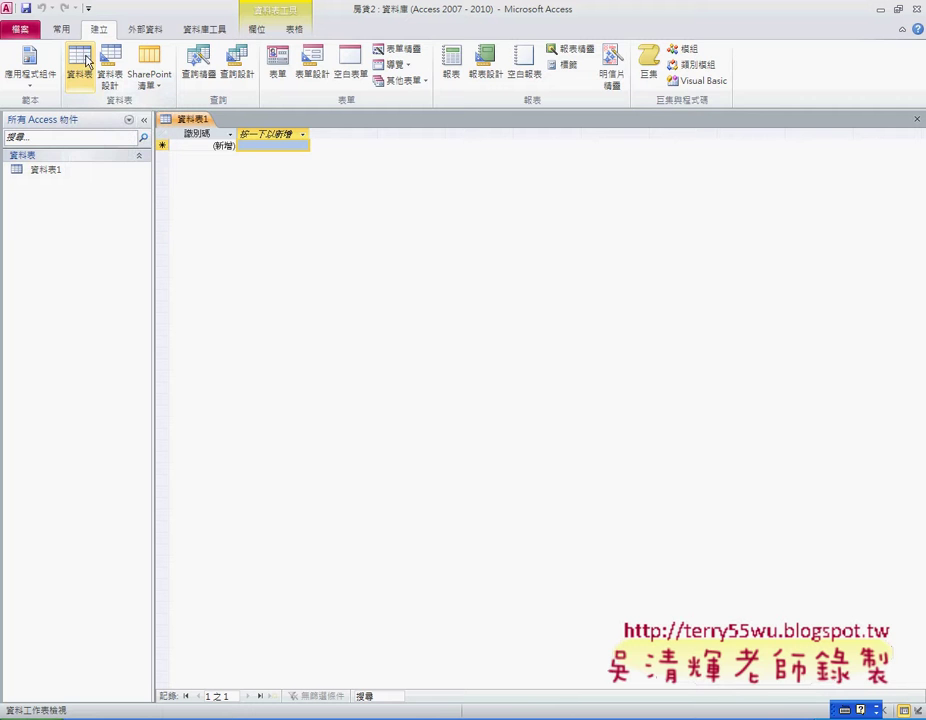
pyautogui.click(84, 68)
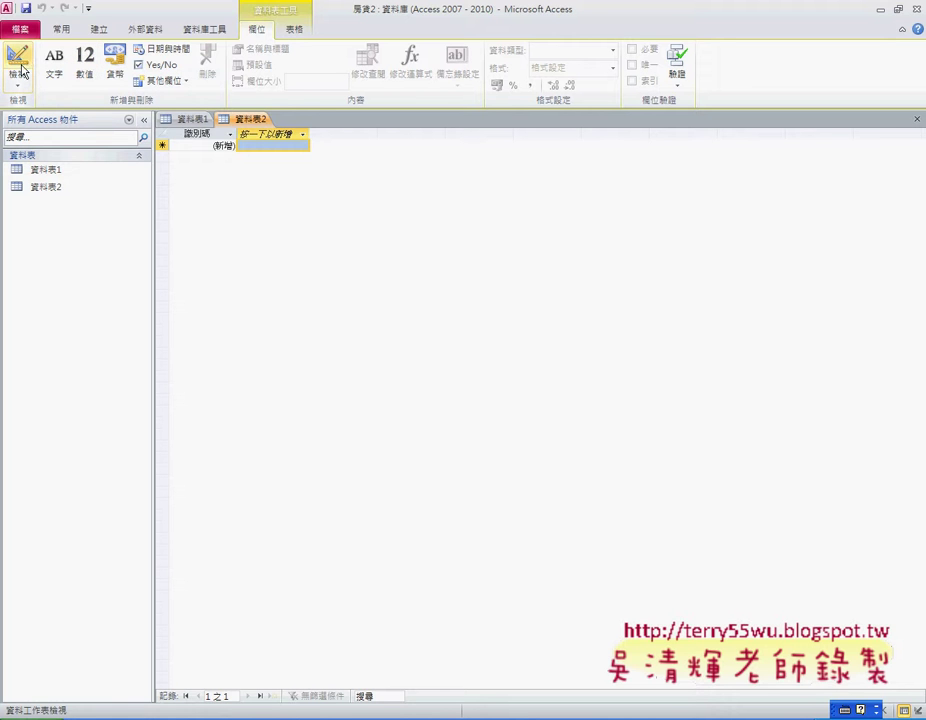
pyautogui.click(21, 71)
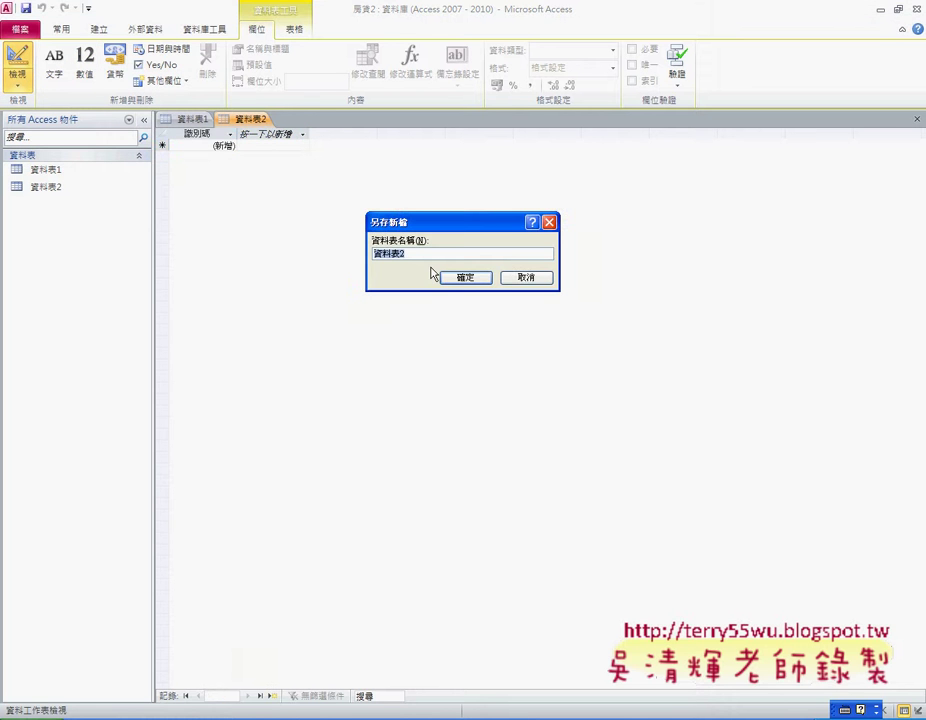
# Step: Replace the name 資料表2 with 房貸, typed in Chinese, and save the table
pyautogui.press('BackSpace')
pyautogui.hotkey('ctrl', 'space')
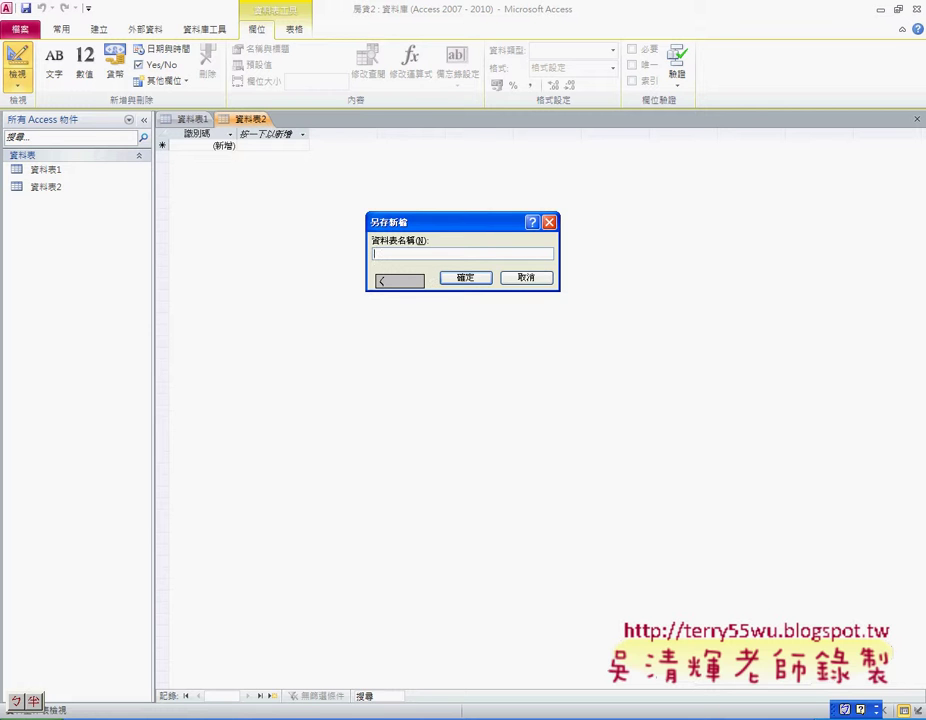
pyautogui.click(845, 710)
pyautogui.click(850, 691)
pyautogui.write('ㄈㄤ')
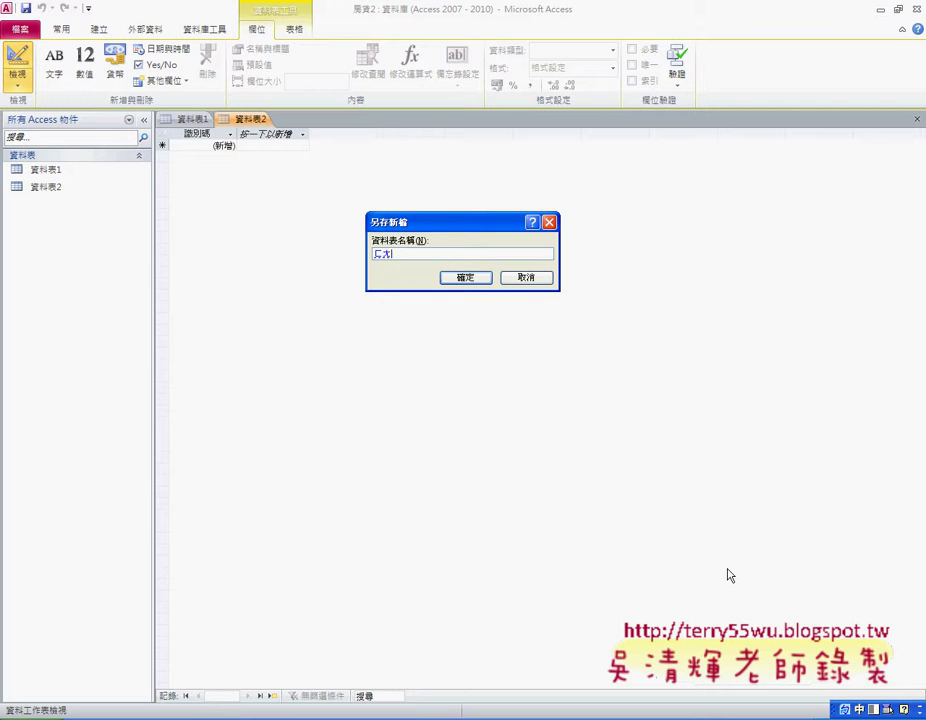
pyautogui.write('的')
pyautogui.write('力另貸')
pyautogui.click(470, 280)
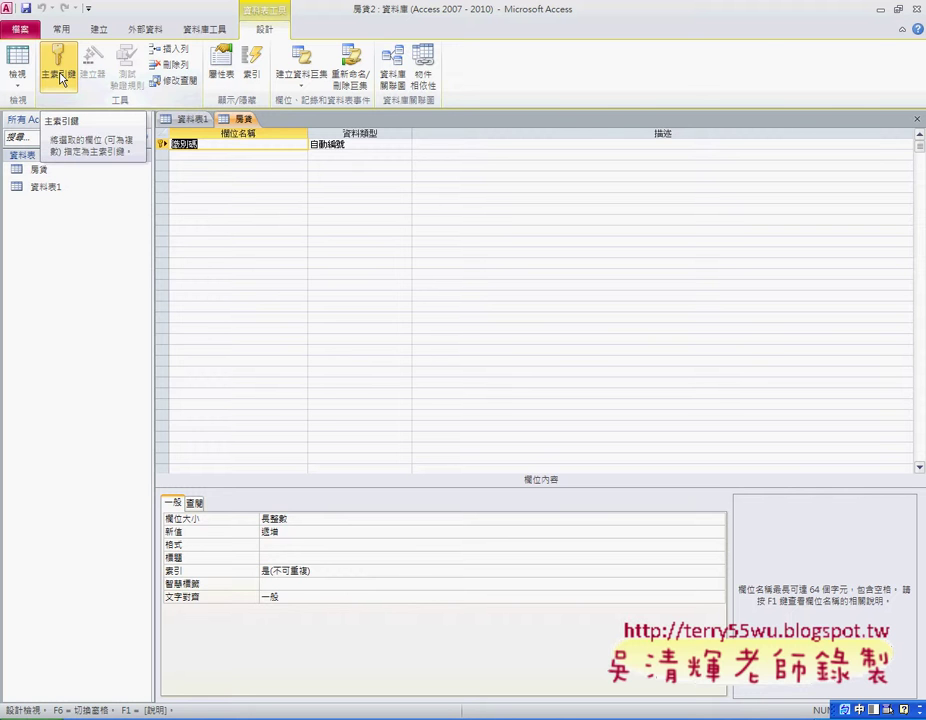
# Step: Remove the primary key from the 識別碼 field and go back to Excel
pyautogui.click(61, 76)
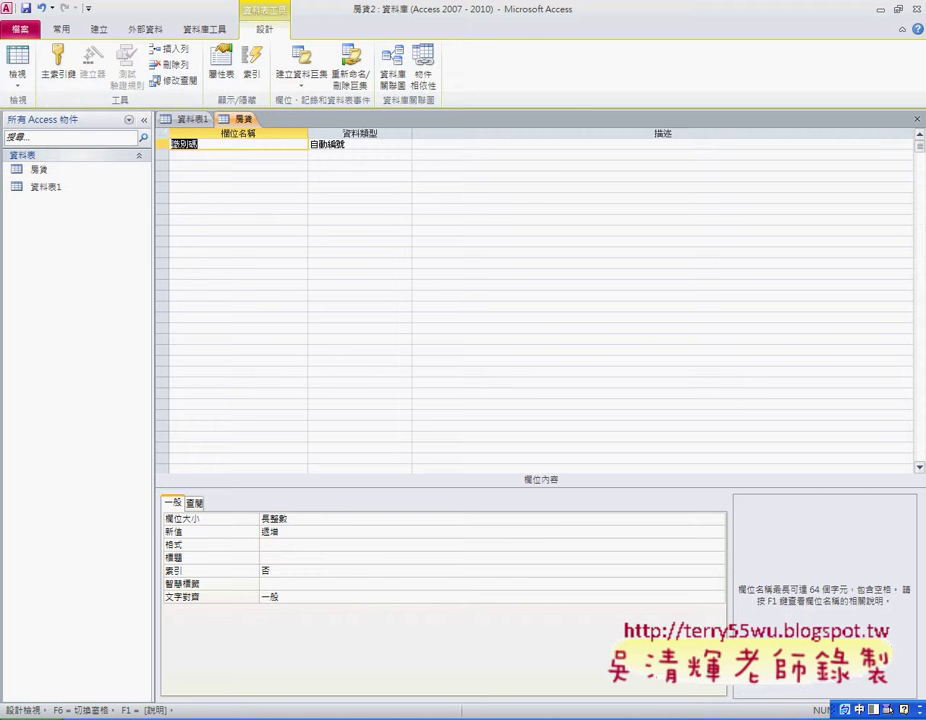
pyautogui.click(622, 712)
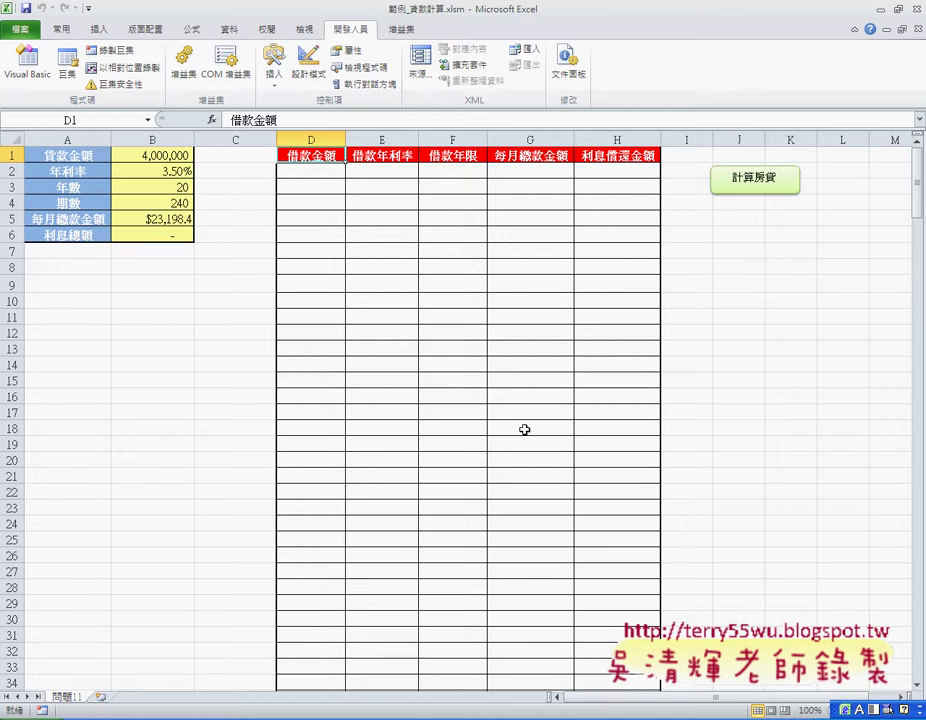